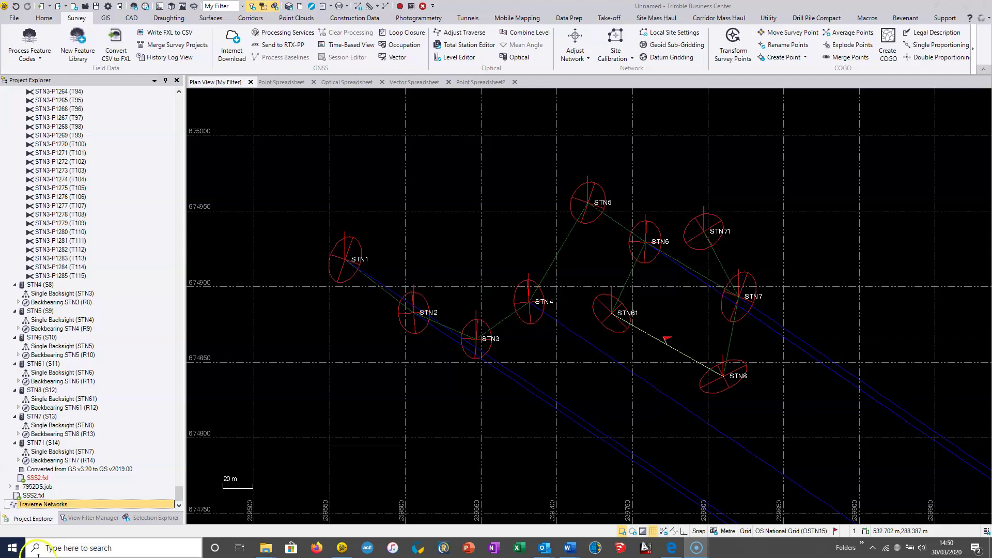
# Pan the plan view to frame all stations and inspect STN1 and STN2.
pyautogui.scroll(3, 421, 262)
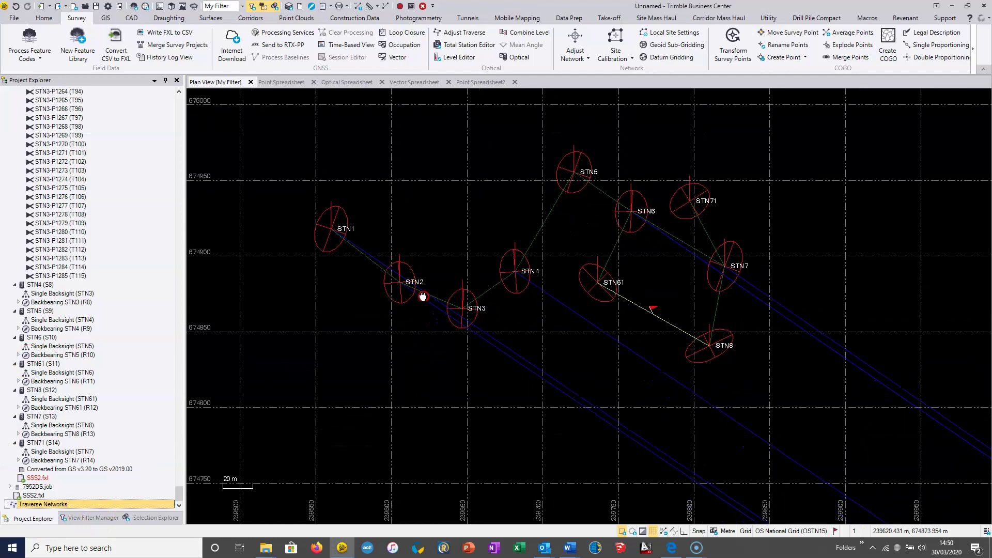
pyautogui.moveTo(418, 288); pyautogui.dragTo(429, 324, button='middle')
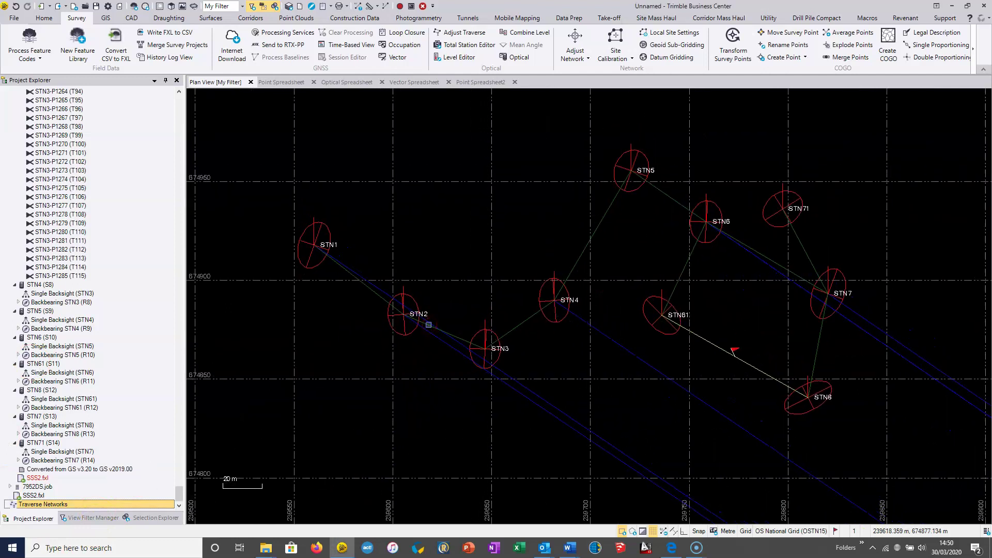
pyautogui.click(422, 333)
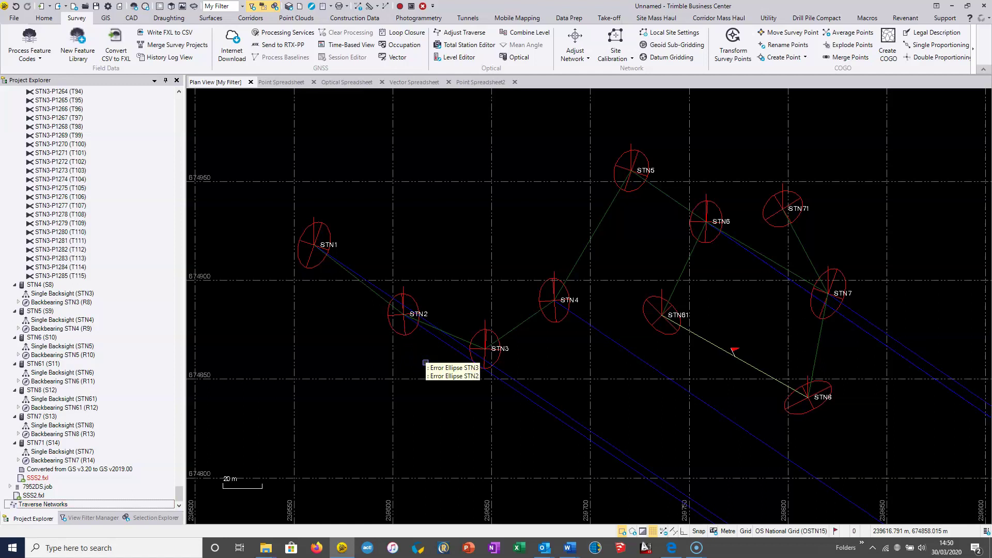
pyautogui.click(337, 245)
pyautogui.click(424, 313)
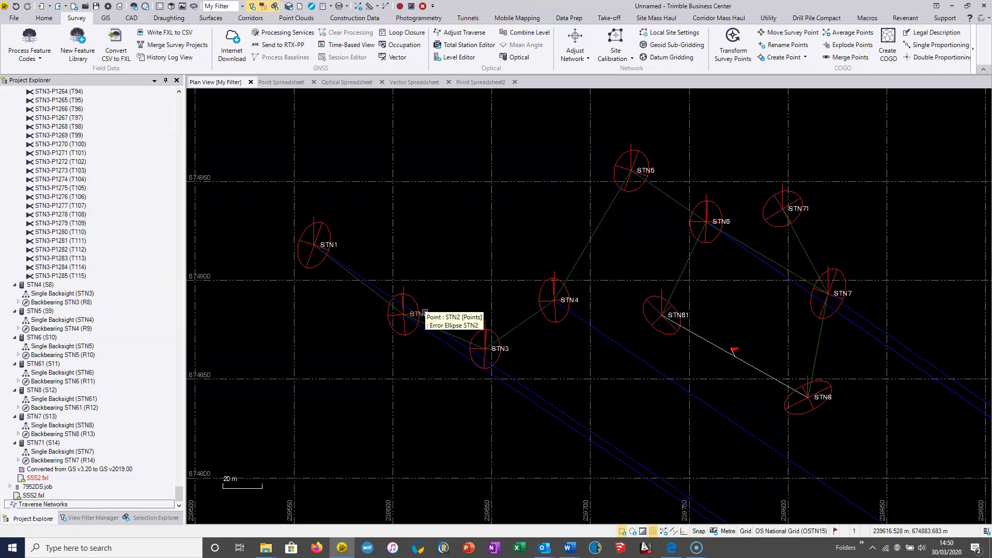
pyautogui.click(455, 262)
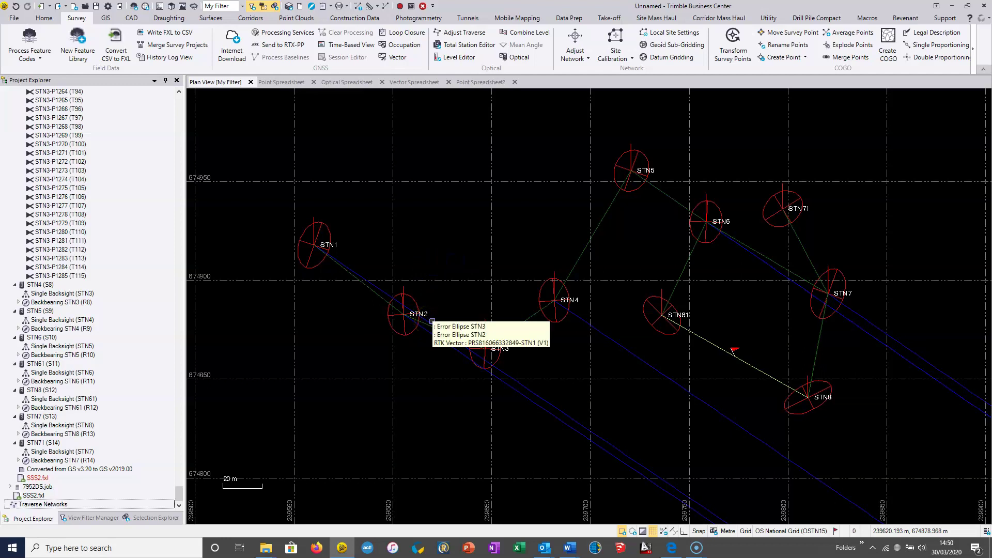
pyautogui.click(467, 294)
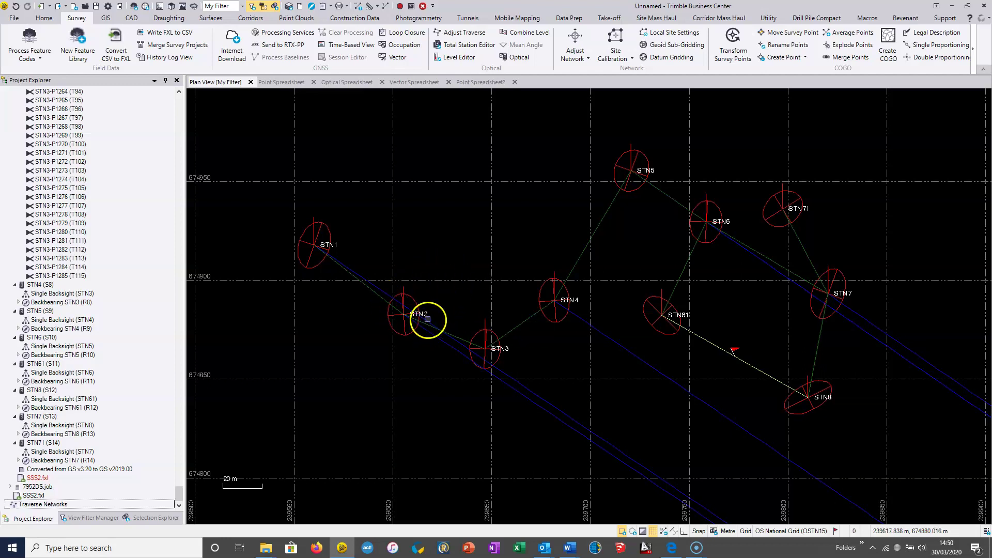
pyautogui.moveTo(496, 240); pyautogui.dragTo(480, 234, button='middle')
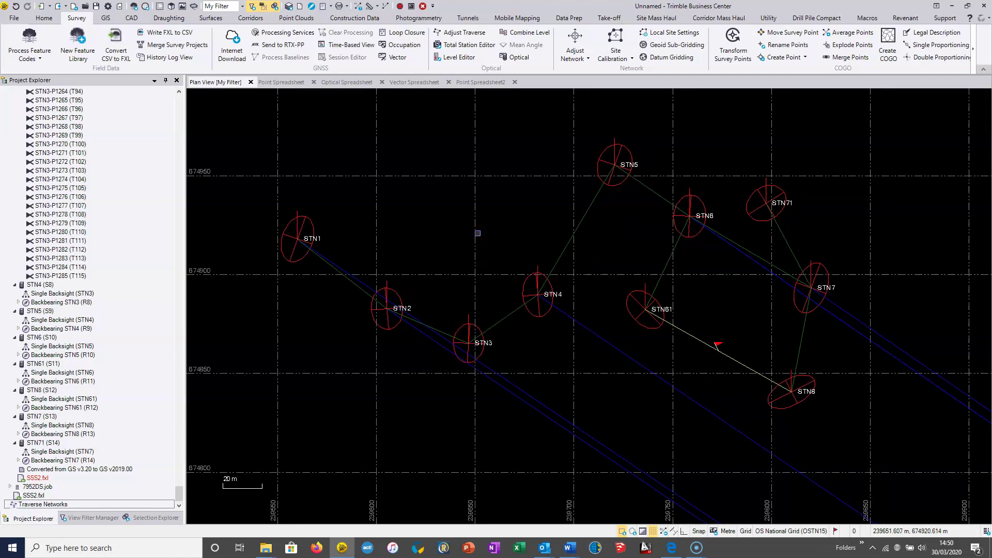
# Create a new traverse named 'Traverse 1' starting at STN2.
pyautogui.click(471, 33)
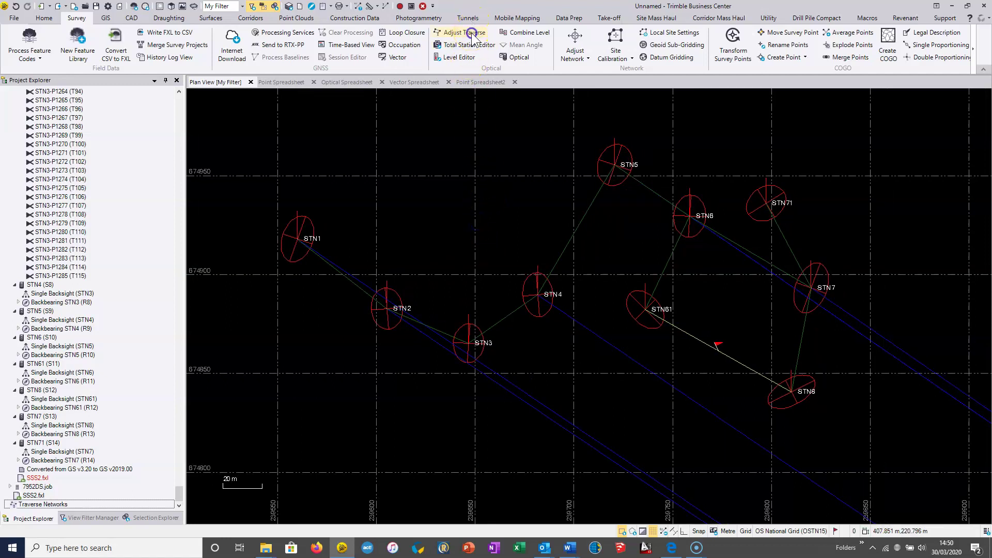
pyautogui.click(856, 132)
pyautogui.write('Traverse 1')
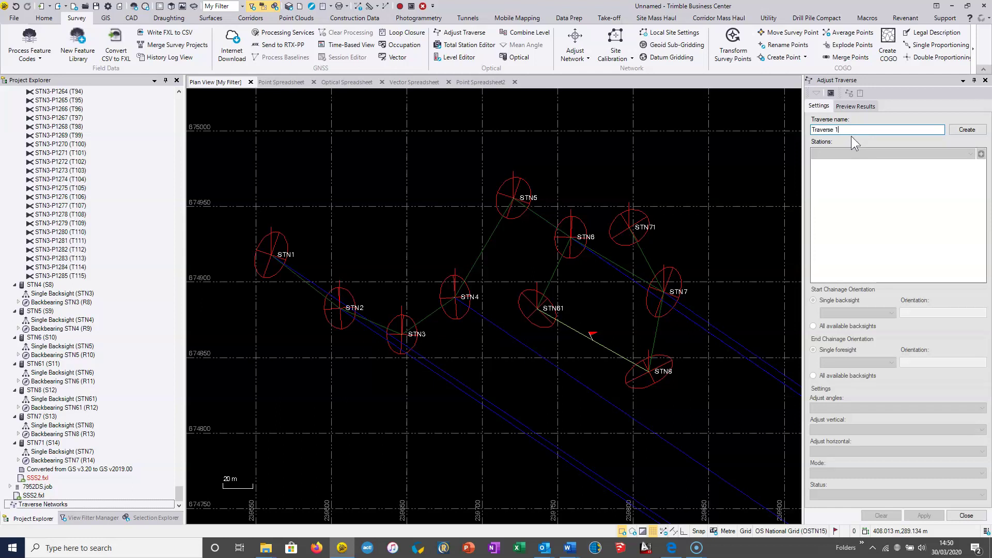
pyautogui.click(967, 130)
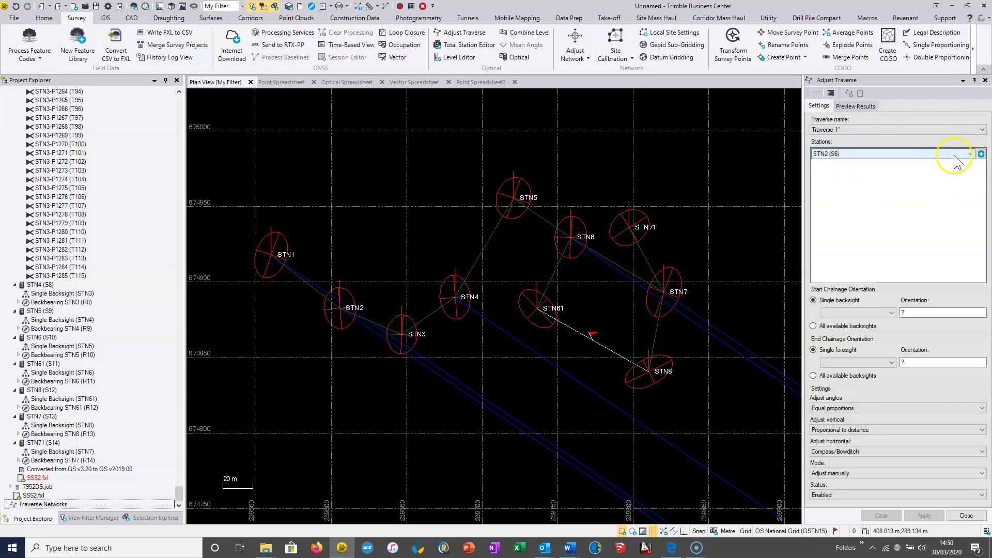
# Add STN3, STN4, STN5 and STN6 to the traverse station list.
pyautogui.click(982, 154)
pyautogui.click(838, 193)
pyautogui.click(844, 172)
pyautogui.click(982, 168)
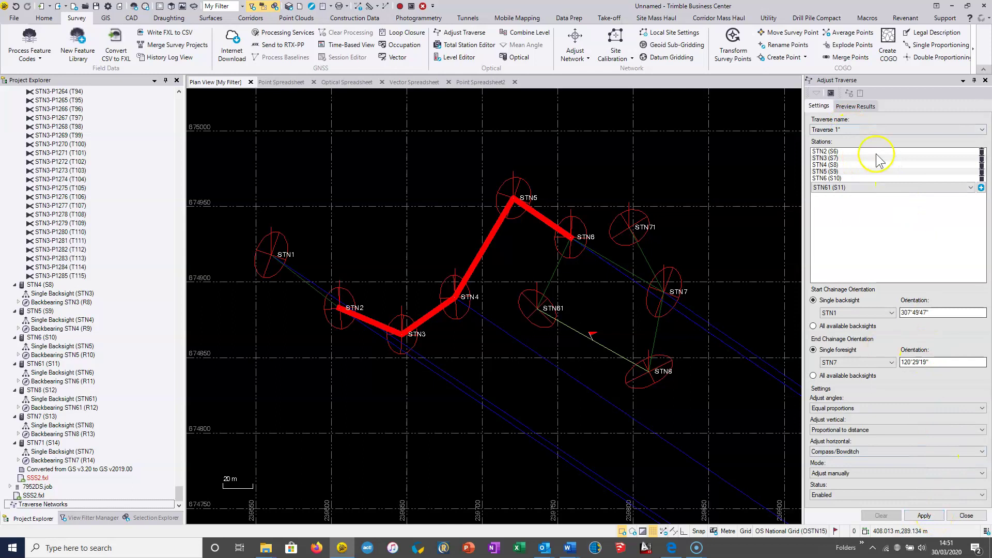
# Preview results, check horizontal 1:3943 and vertical 1:221714 precisions, then apply the adjustment.
pyautogui.click(855, 106)
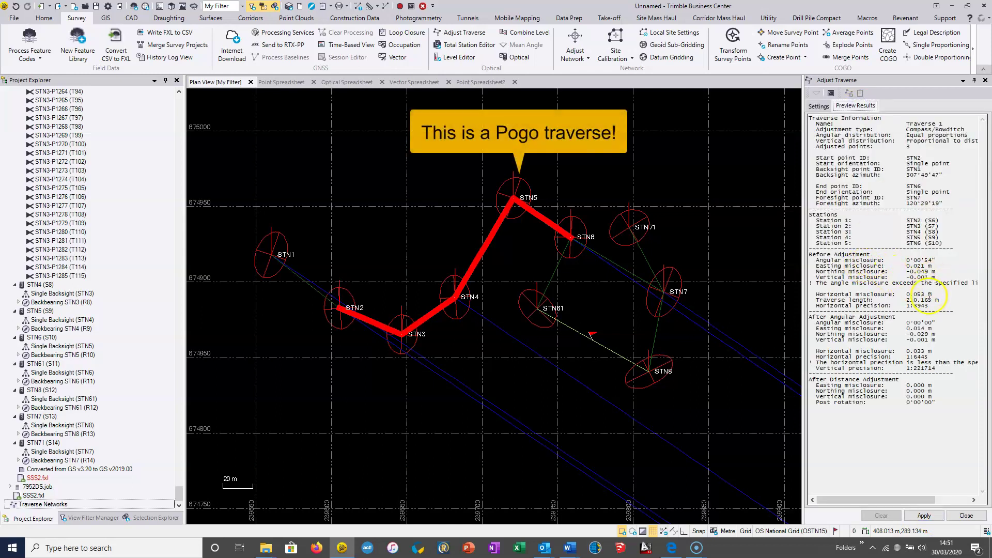
pyautogui.doubleClick(914, 306)
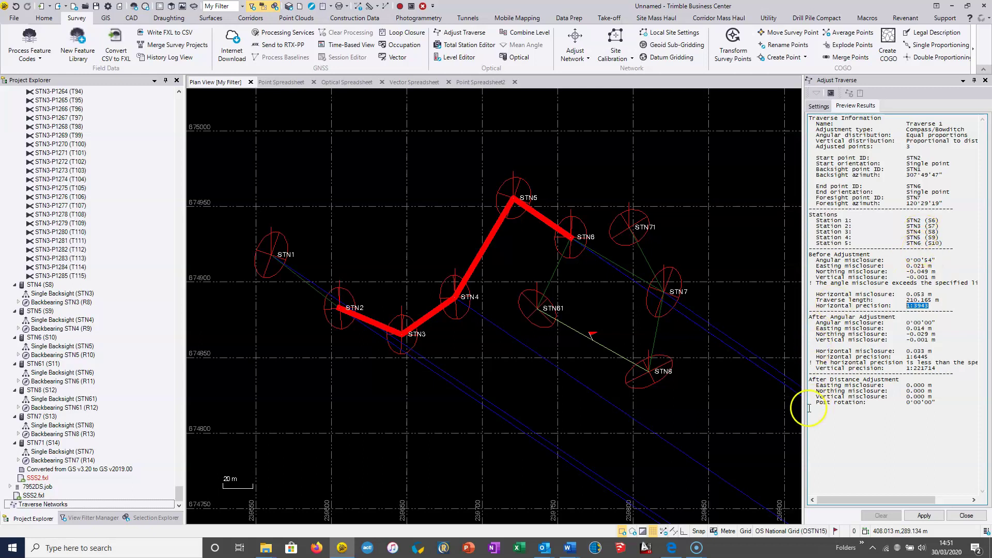
pyautogui.click(936, 364)
pyautogui.moveTo(925, 368); pyautogui.dragTo(812, 377)
pyautogui.click(935, 368)
pyautogui.moveTo(935, 368); pyautogui.dragTo(903, 368)
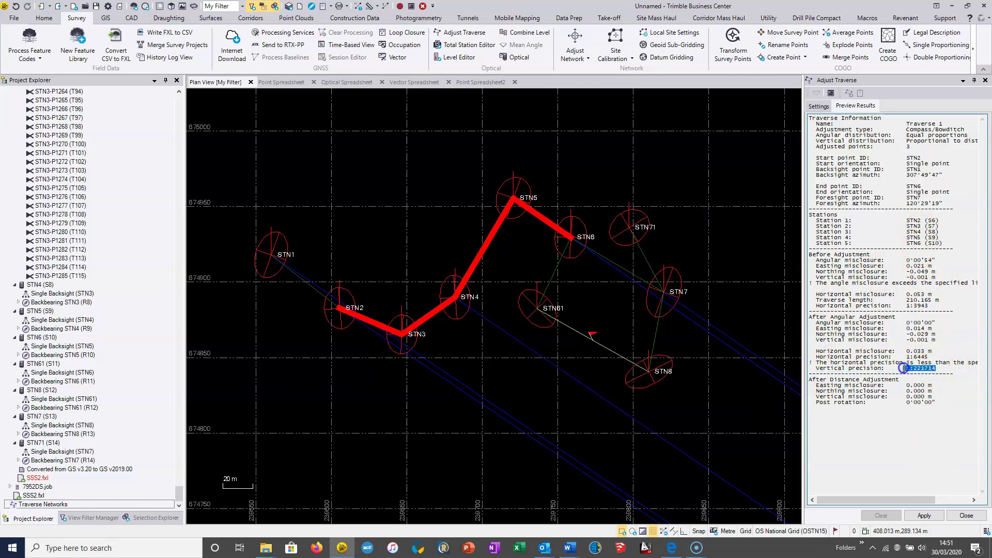
pyautogui.click(924, 515)
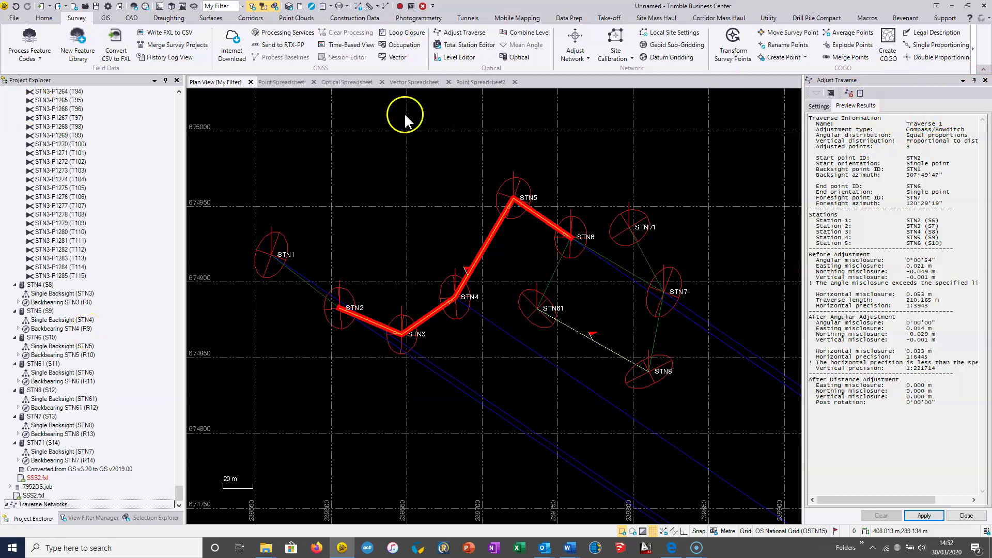
# Generate the Traverse Adjustment Report, scroll through its pages, then view the Point Spreadsheet.
pyautogui.click(859, 93)
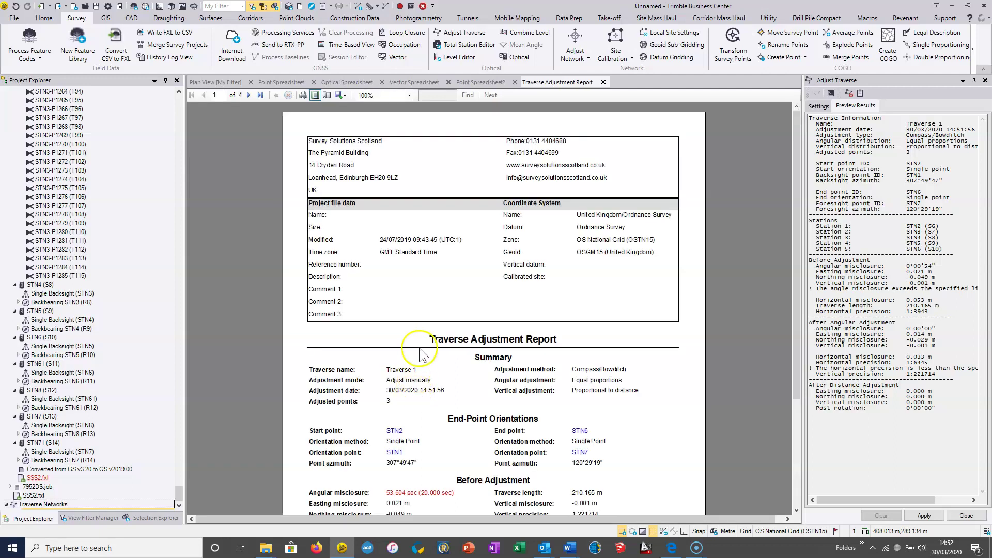
pyautogui.scroll(-5, 427, 310)
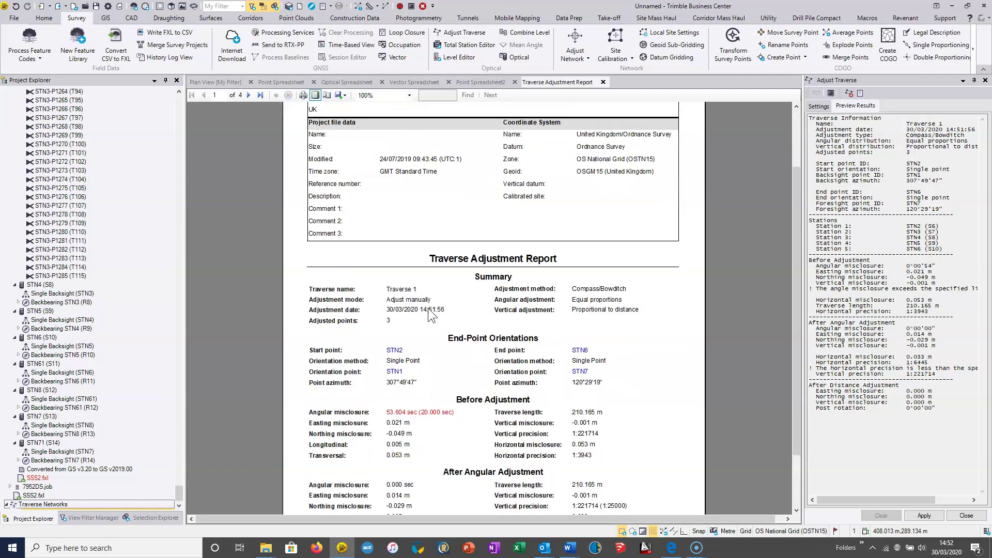
pyautogui.scroll(-3, 428, 308)
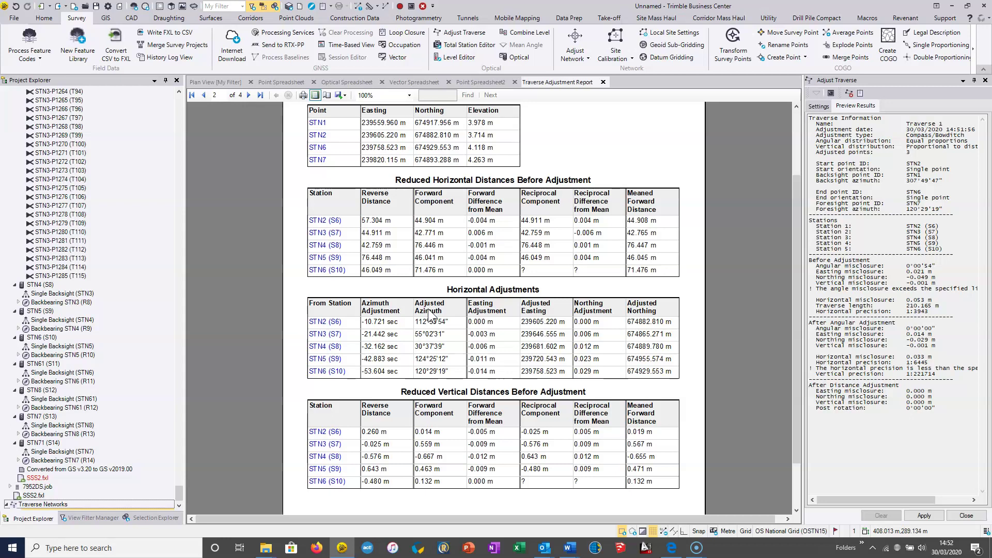
pyautogui.scroll(-10, 428, 308)
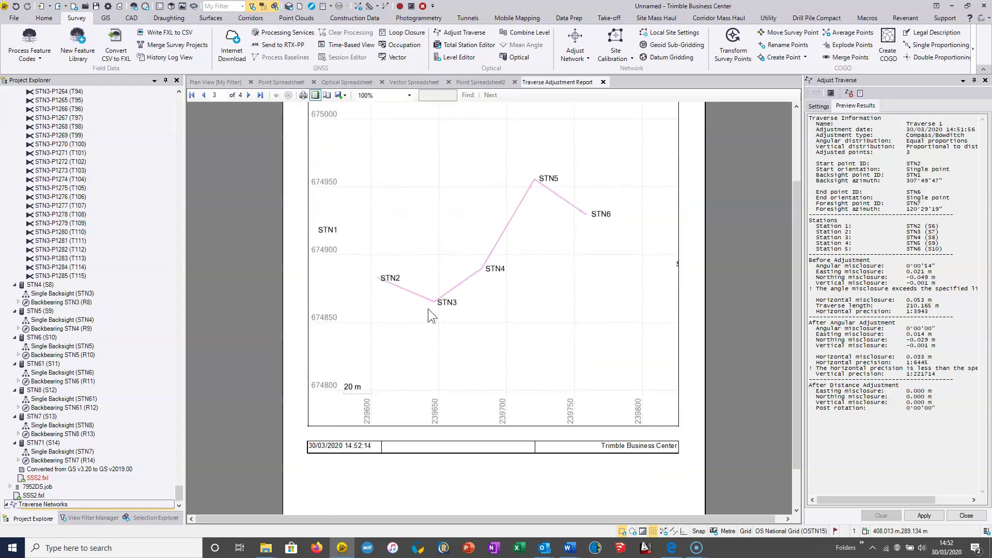
pyautogui.scroll(15, 428, 309)
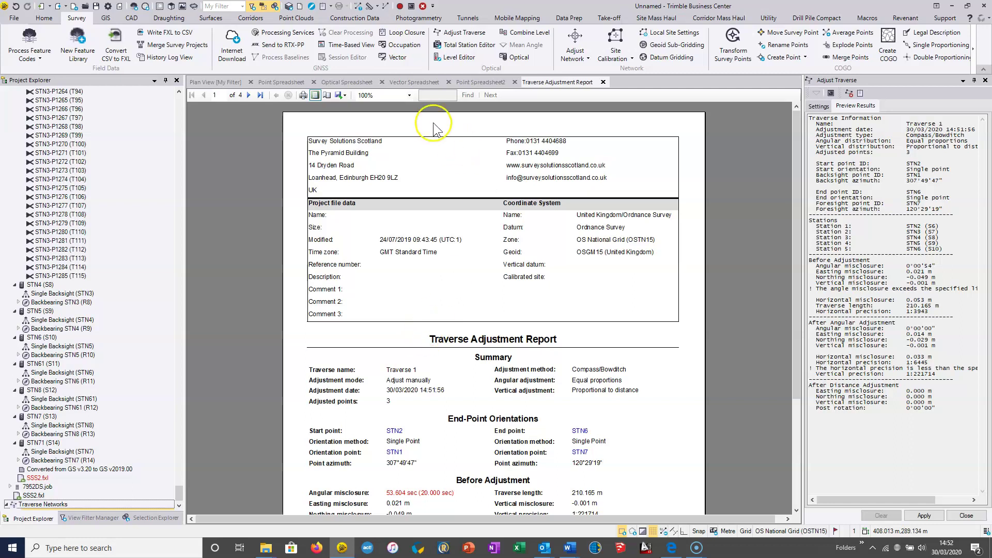
pyautogui.click(283, 82)
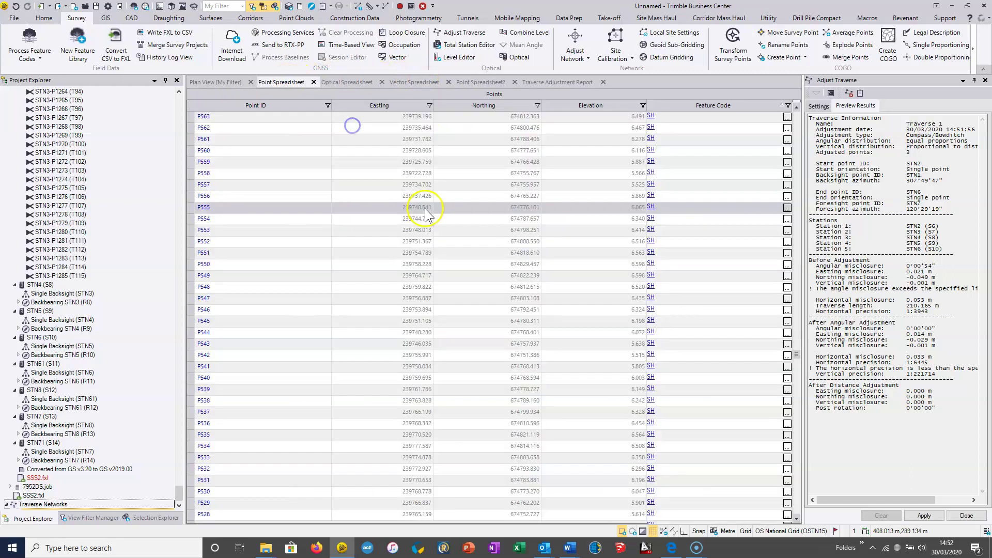
# Return to Plan View, close the Adjust Traverse pane, and expand STN3 in Project Explorer.
pyautogui.click(217, 83)
pyautogui.scroll(-3, 413, 322)
pyautogui.scroll(4, 396, 322)
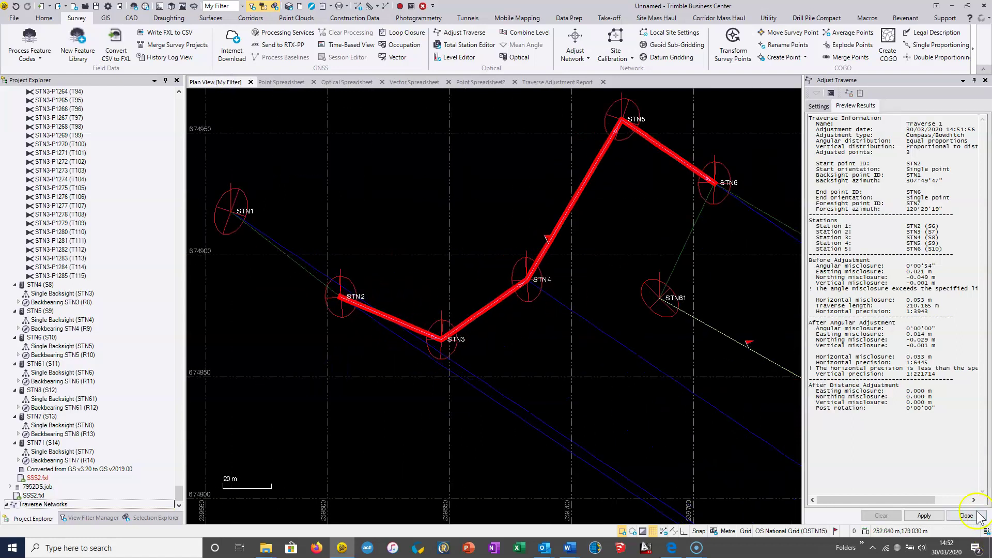
pyautogui.click(966, 516)
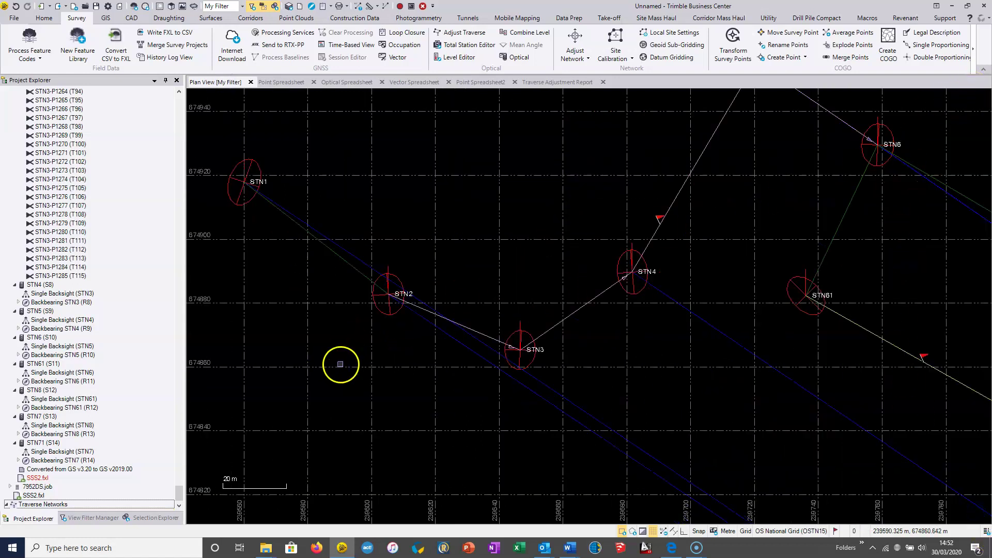
pyautogui.moveTo(339, 365); pyautogui.dragTo(475, 358, button='middle')
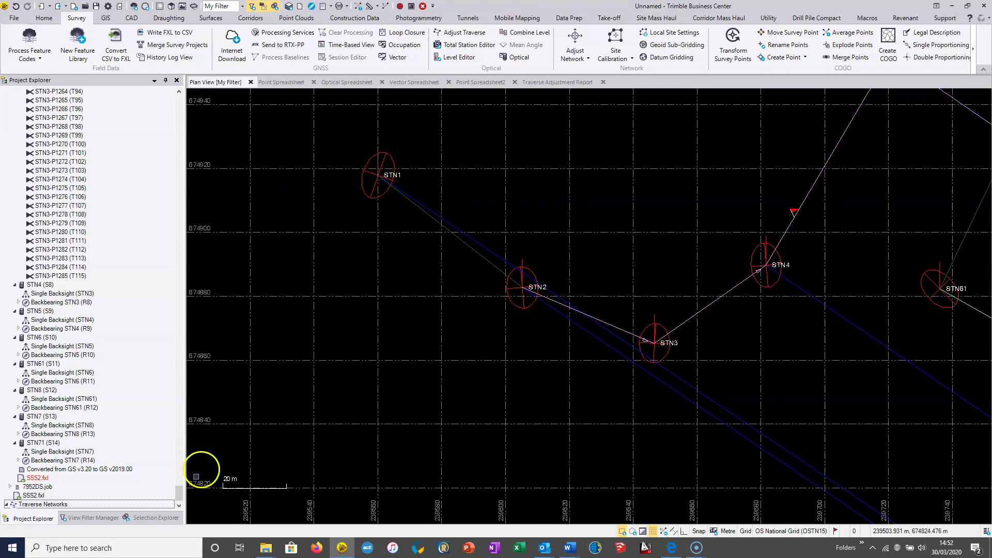
pyautogui.moveTo(179, 495); pyautogui.dragTo(147, 97)
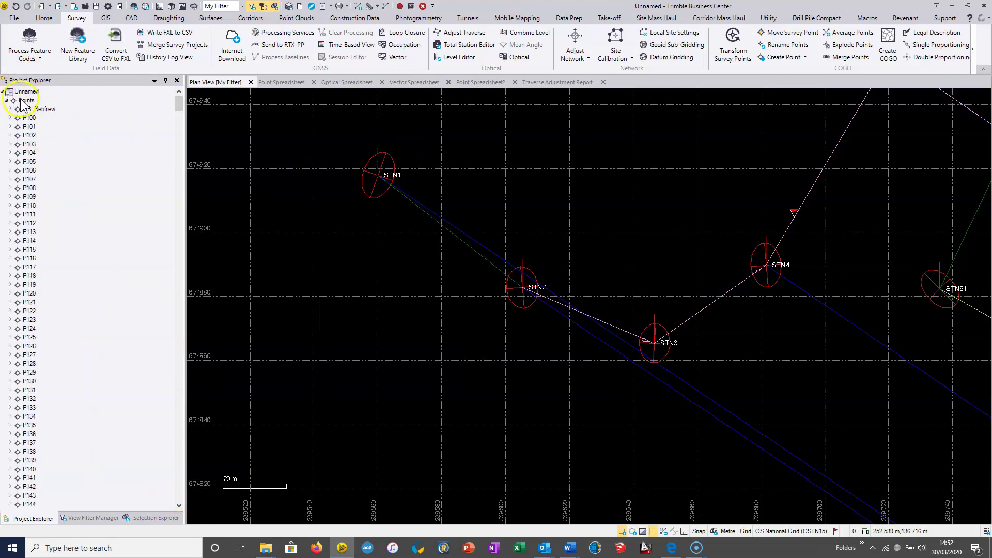
pyautogui.moveTo(179, 101); pyautogui.dragTo(172, 453)
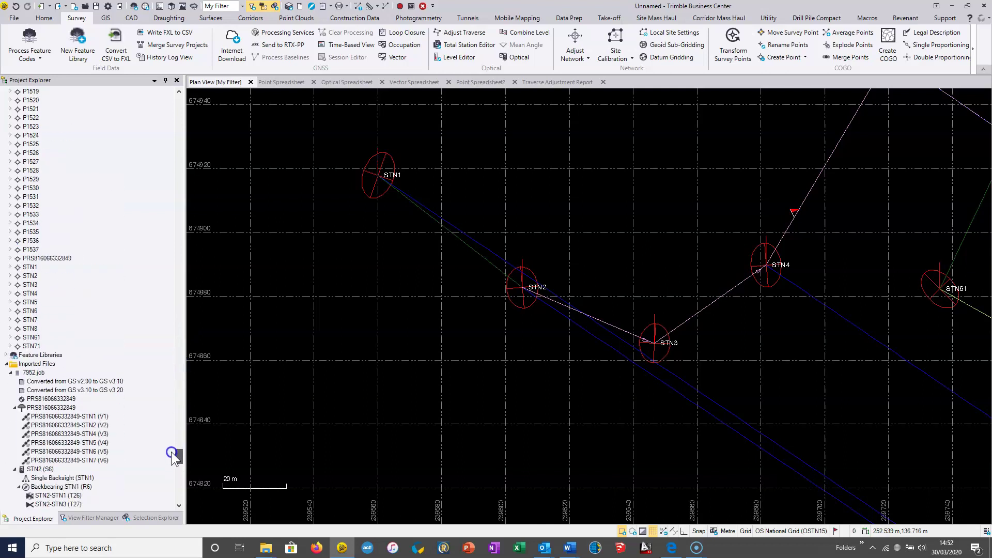
pyautogui.click(10, 285)
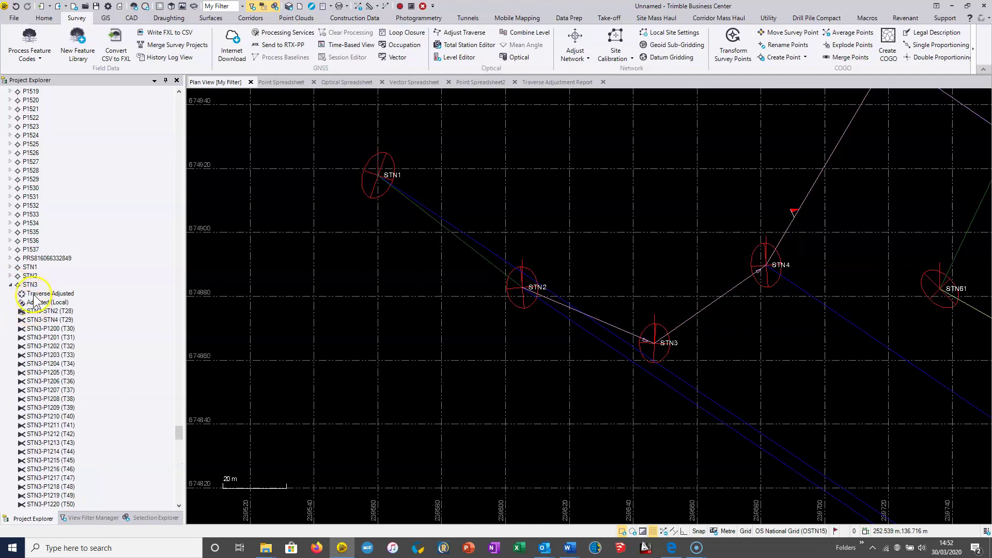
# Open STN3's properties and view its Adjusted (Local) and Traverse Adjusted coordinates.
pyautogui.doubleClick(30, 285)
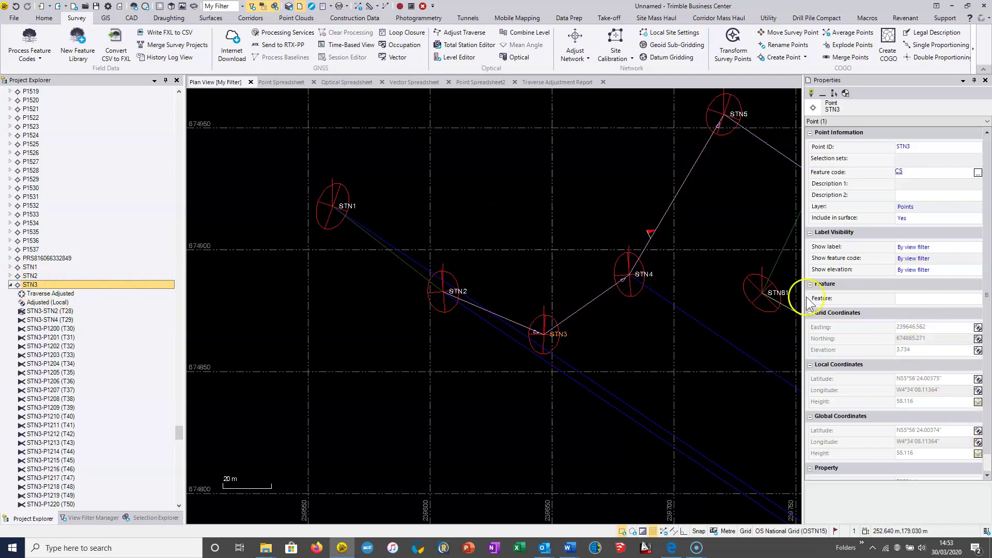
pyautogui.click(43, 305)
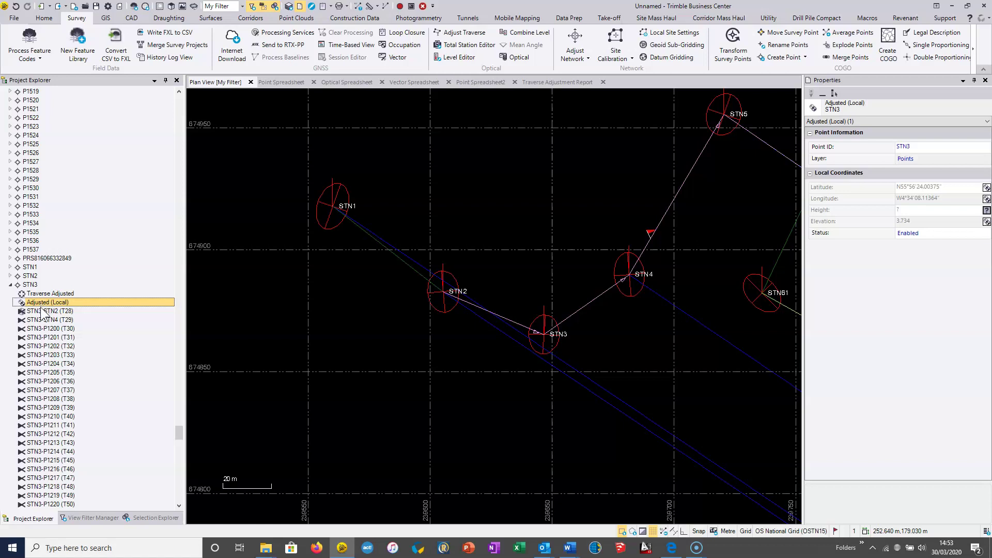
pyautogui.click(45, 295)
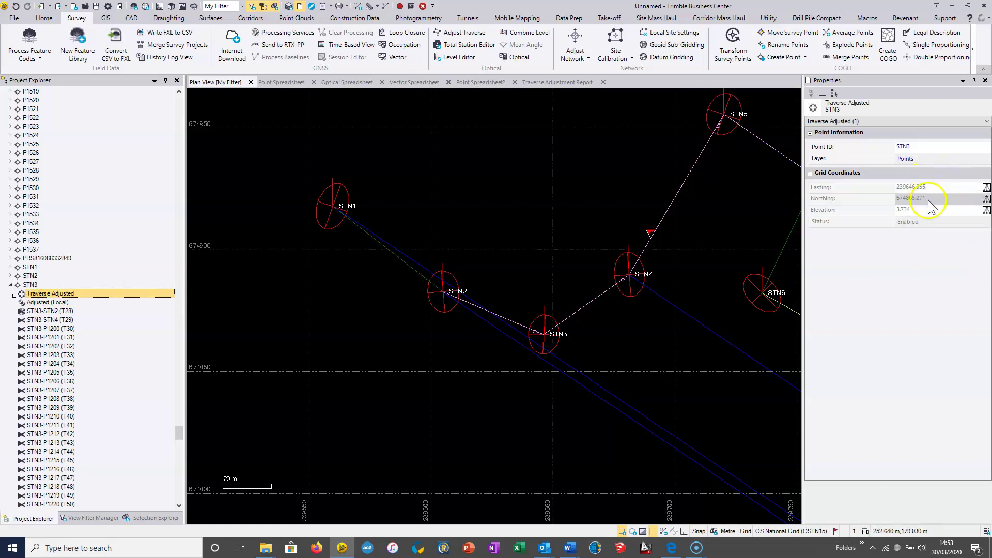
pyautogui.click(29, 285)
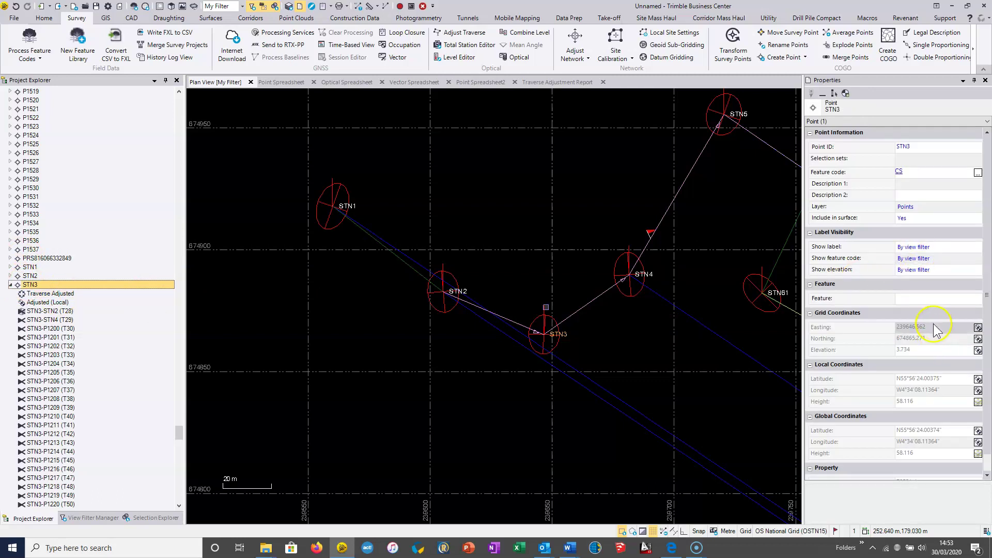
# Compare STN3's Traverse Adjusted and Adjusted (Local) coordinate records.
pyautogui.moveTo(580, 348); pyautogui.dragTo(529, 326, button='middle')
pyautogui.click(56, 302)
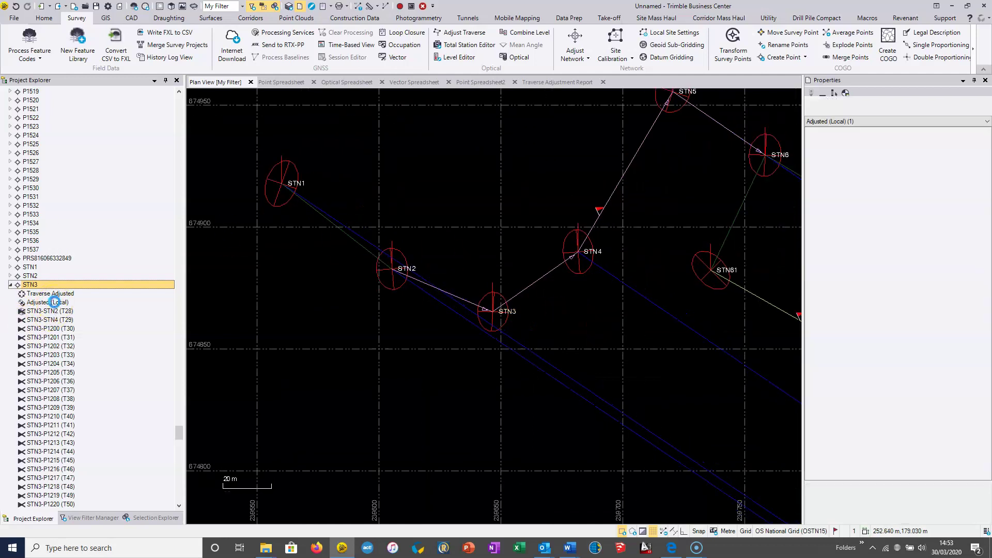
pyautogui.click(54, 293)
pyautogui.click(54, 303)
pyautogui.click(54, 293)
pyautogui.click(52, 303)
pyautogui.click(51, 293)
pyautogui.click(53, 302)
pyautogui.click(53, 293)
pyautogui.click(52, 303)
pyautogui.scroll(-3, 416, 242)
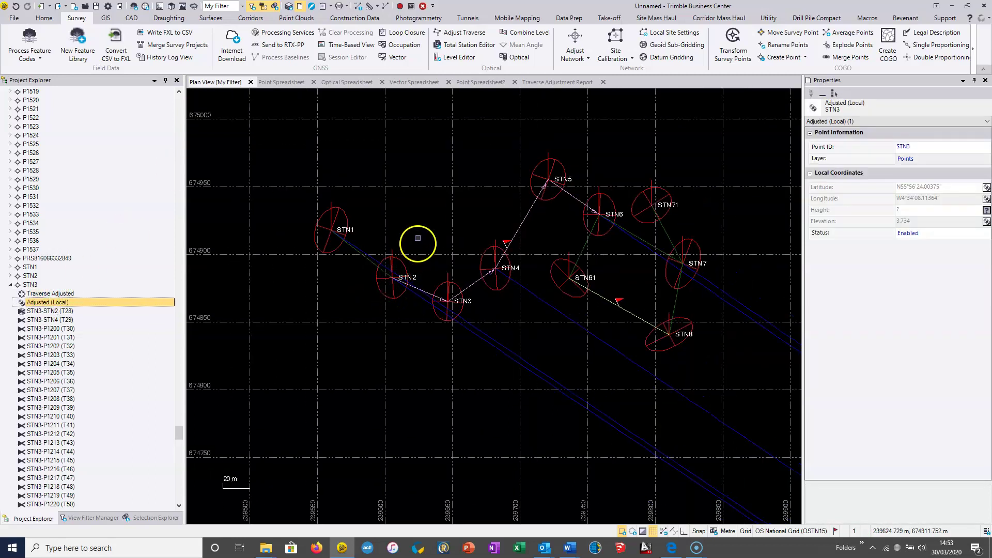
pyautogui.scroll(3, 448, 316)
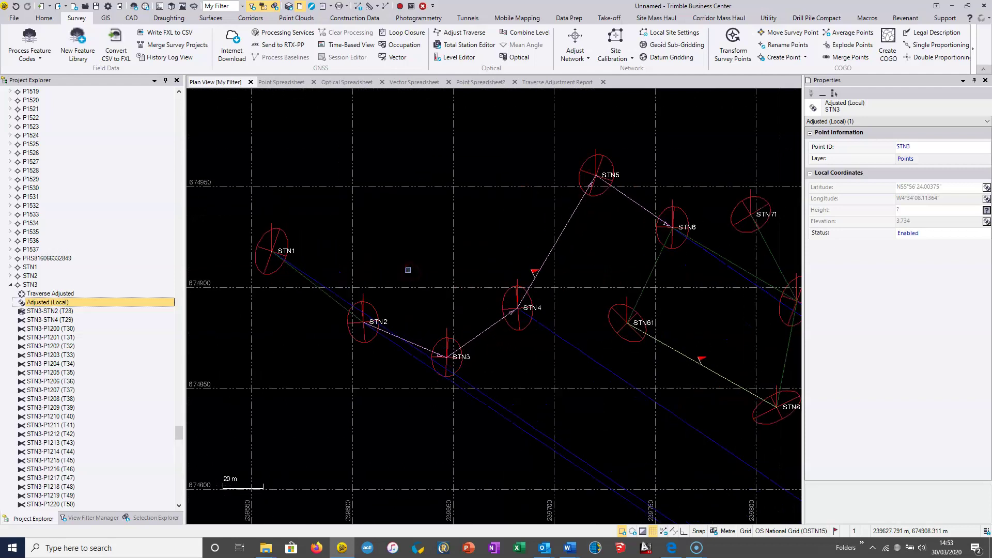
# Close the Properties pane and frame the full STN1–STN8 network in plan.
pyautogui.click(986, 81)
pyautogui.scroll(1, 656, 315)
pyautogui.moveTo(591, 333); pyautogui.dragTo(562, 350, button='middle')
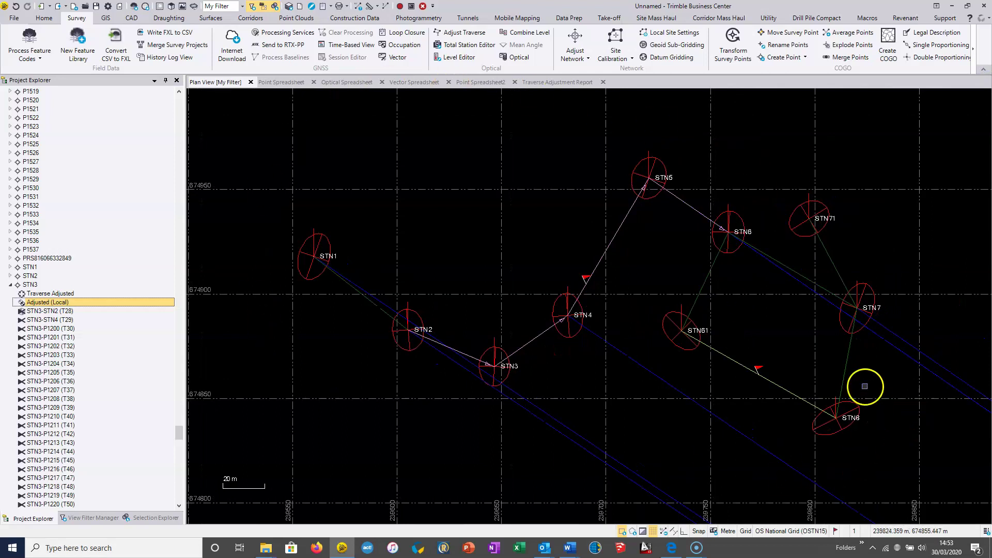
pyautogui.scroll(-2, 865, 386)
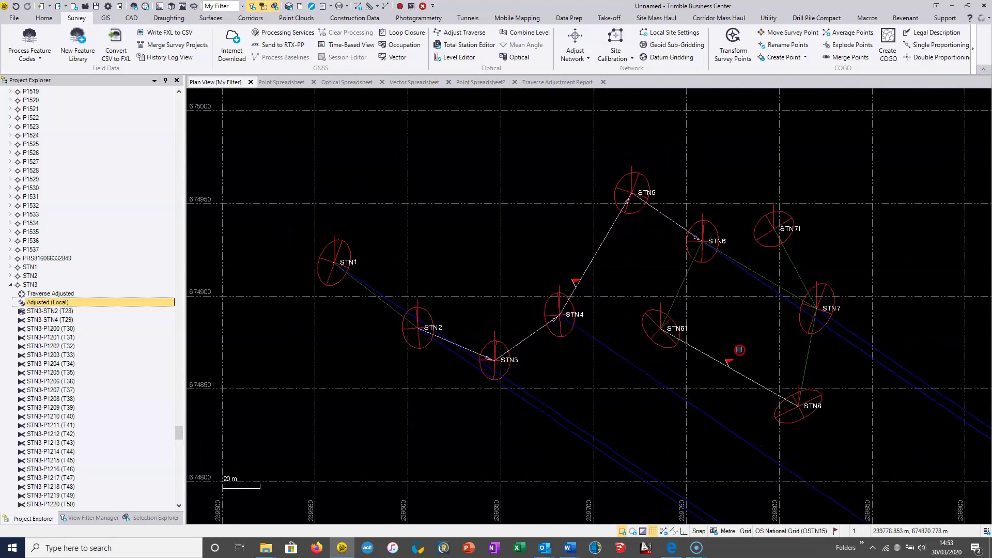